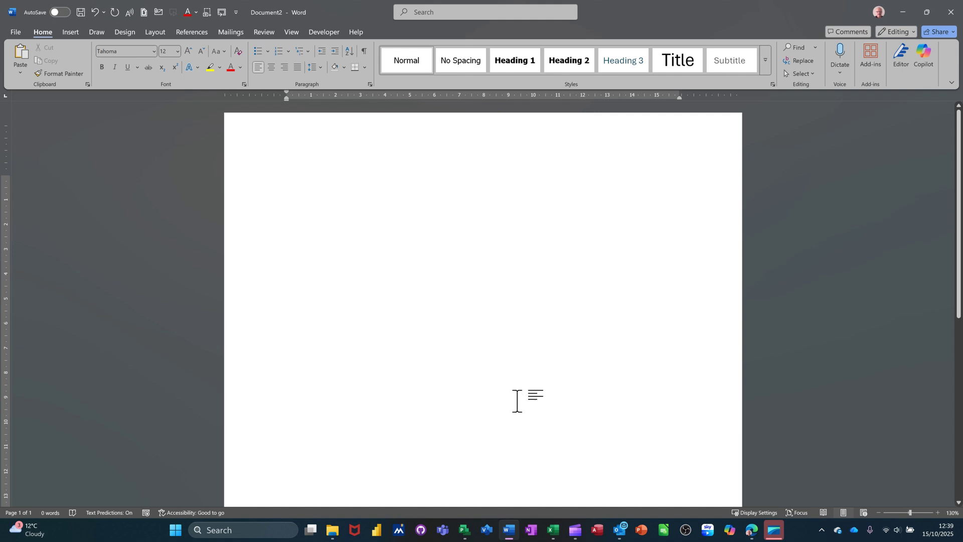
text(=rand)
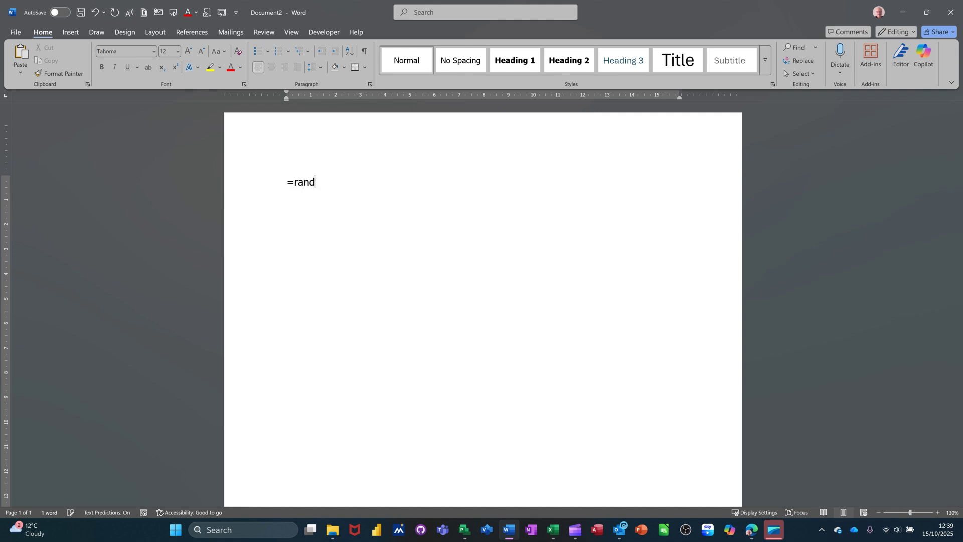
text())
Step: Generate the sample paragraphs from =rand() and add blank lines after the first paragraphs
key(Return)
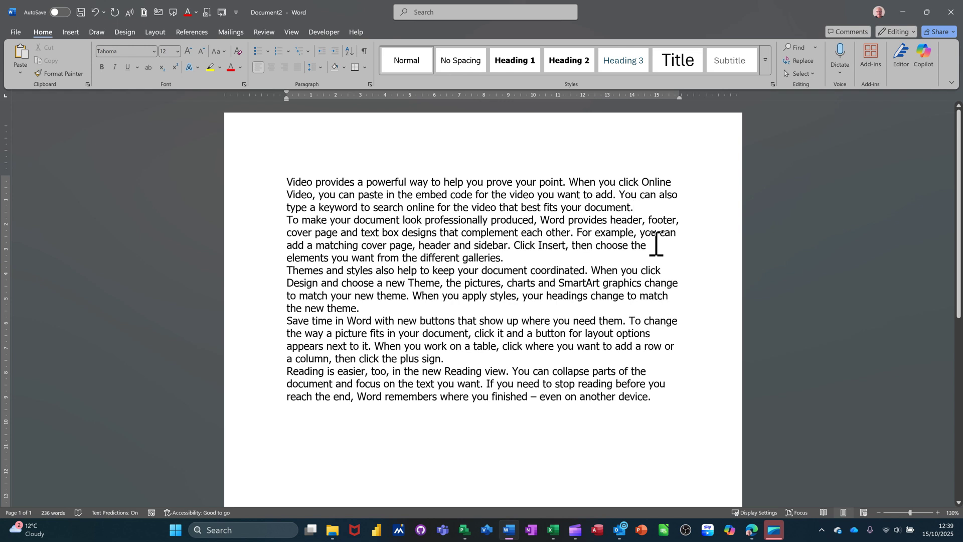
key(Return)
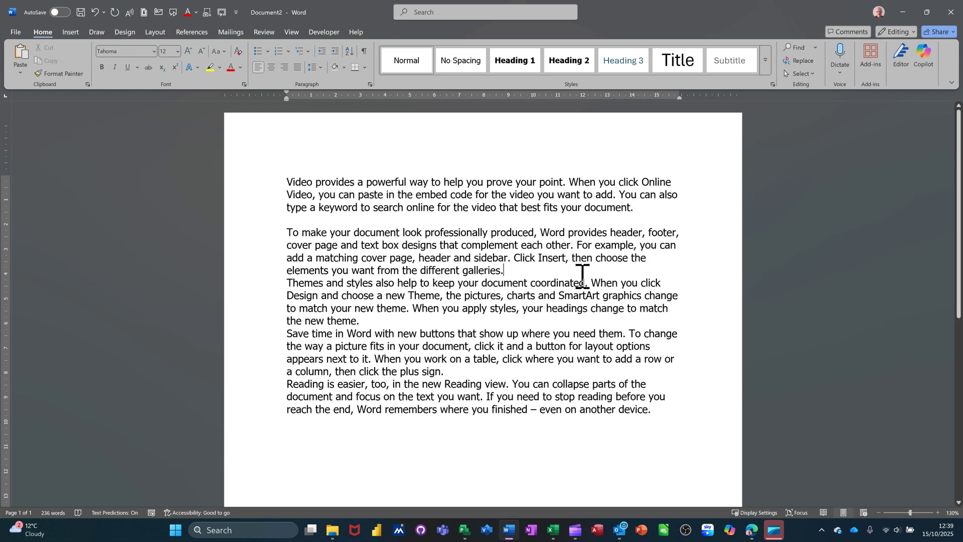
key(Return)
click(499, 321)
key(Return)
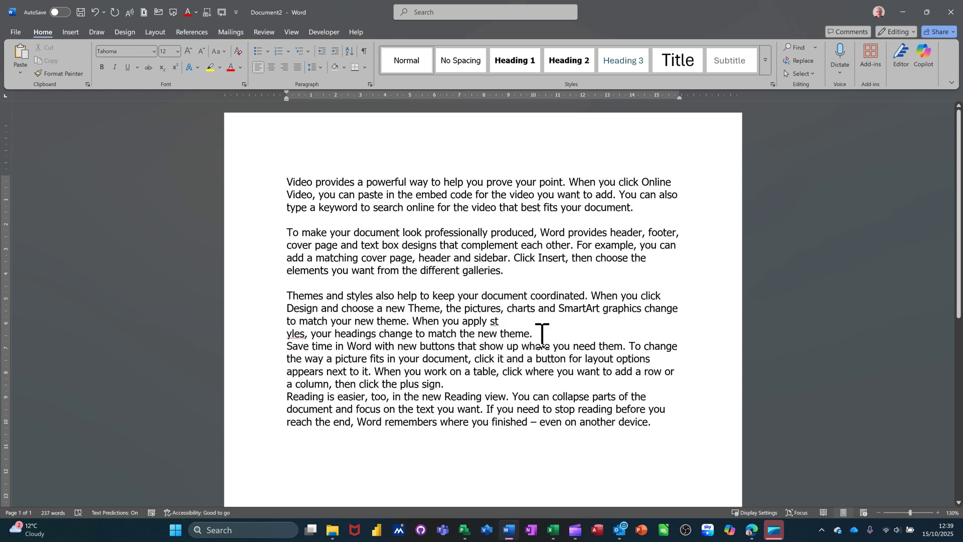
Step: Add blank lines after the third and fourth paragraphs so all five are separated
click(541, 335)
key(Return)
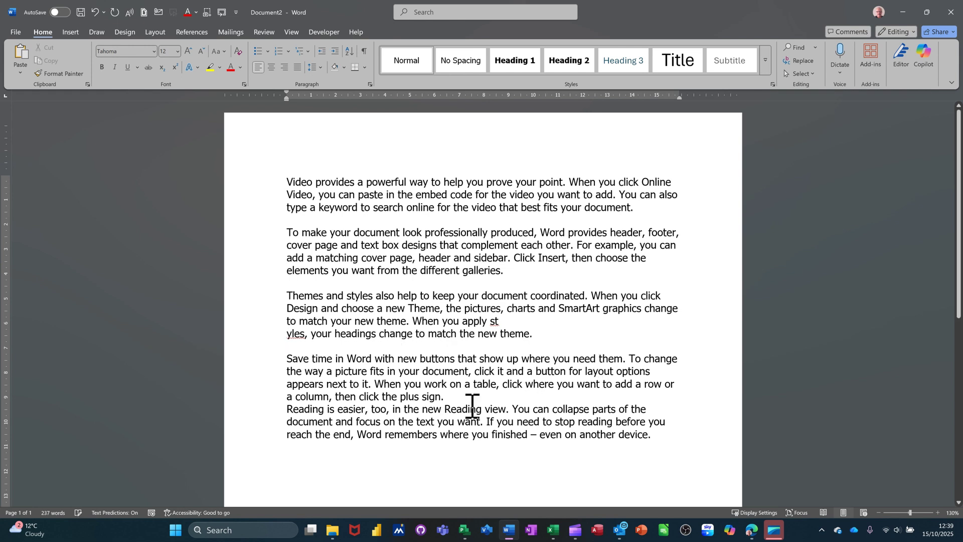
click(471, 409)
key(Return)
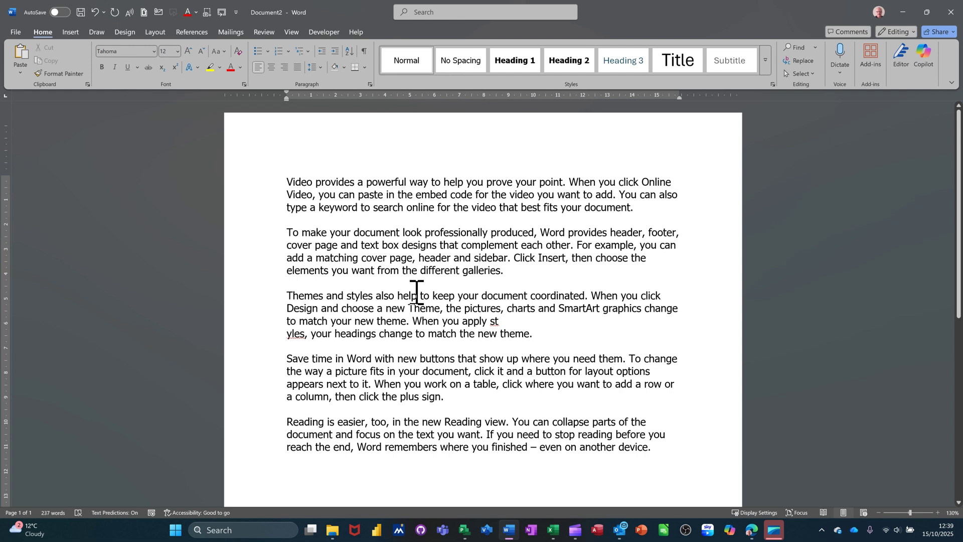
Step: Select the first paragraph "Video provides a powerful way" and copy it via Ctrl+C and the context menu
double_click(255, 185)
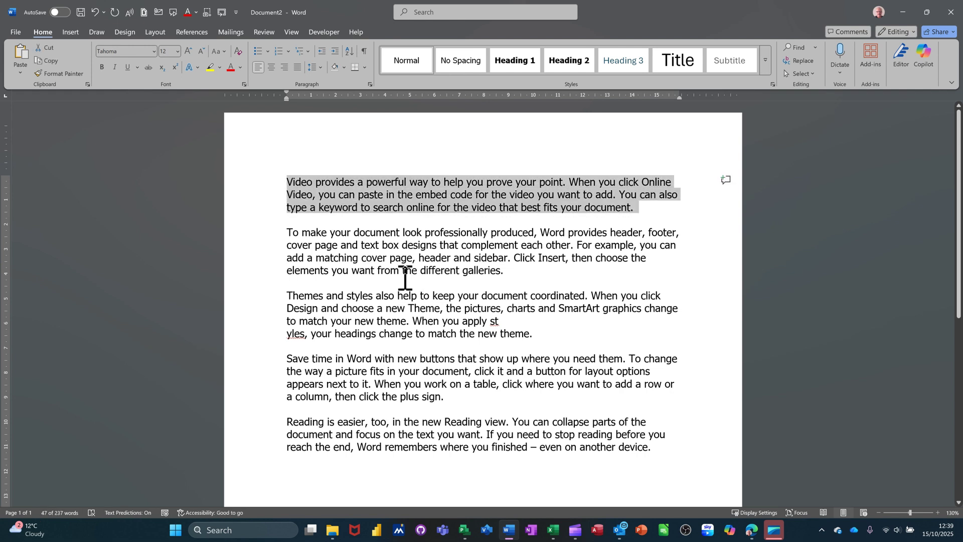
key(ctrl+c)
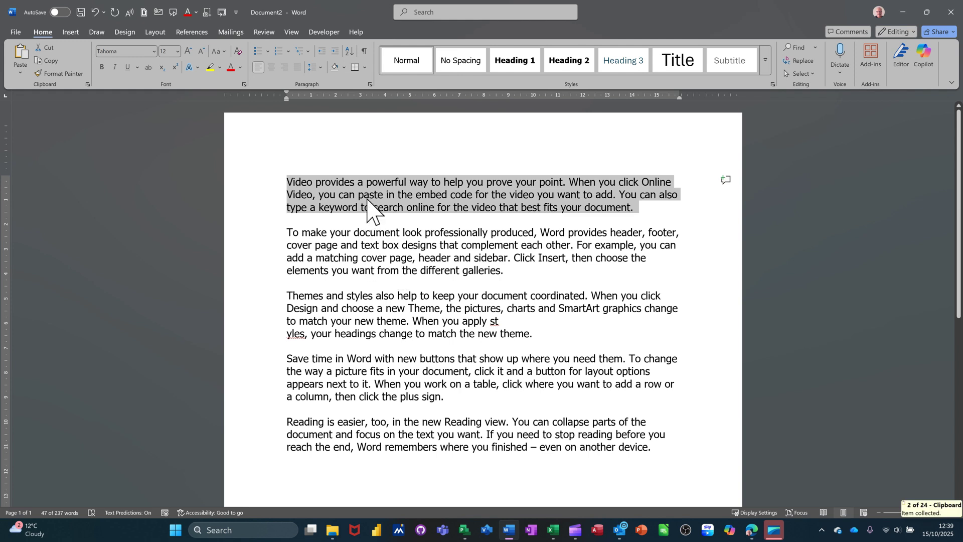
right_click(369, 203)
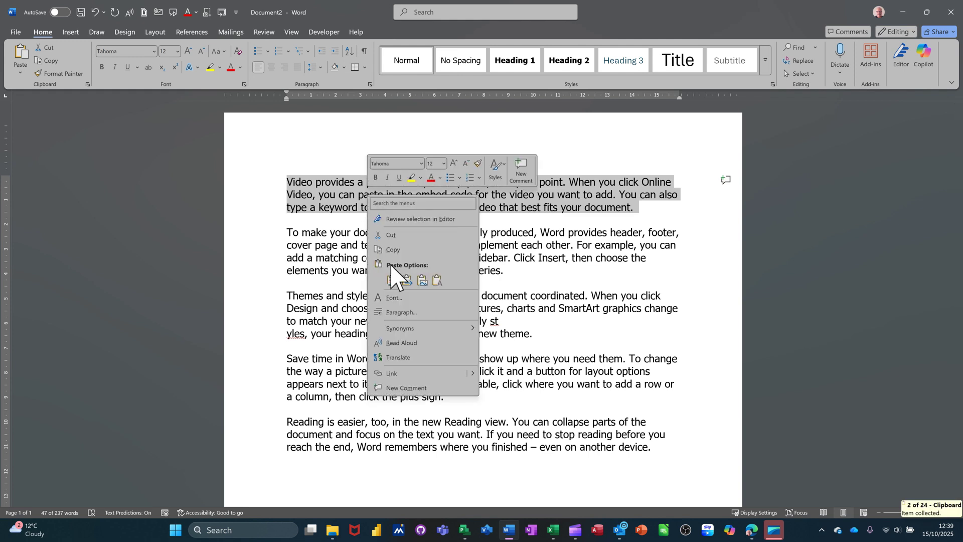
click(395, 250)
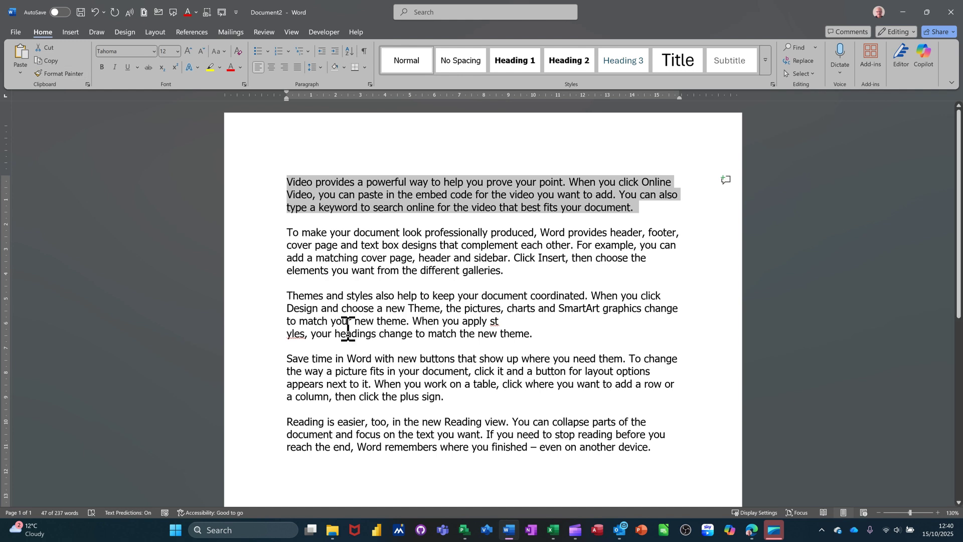
scroll(344, 363, down, 1)
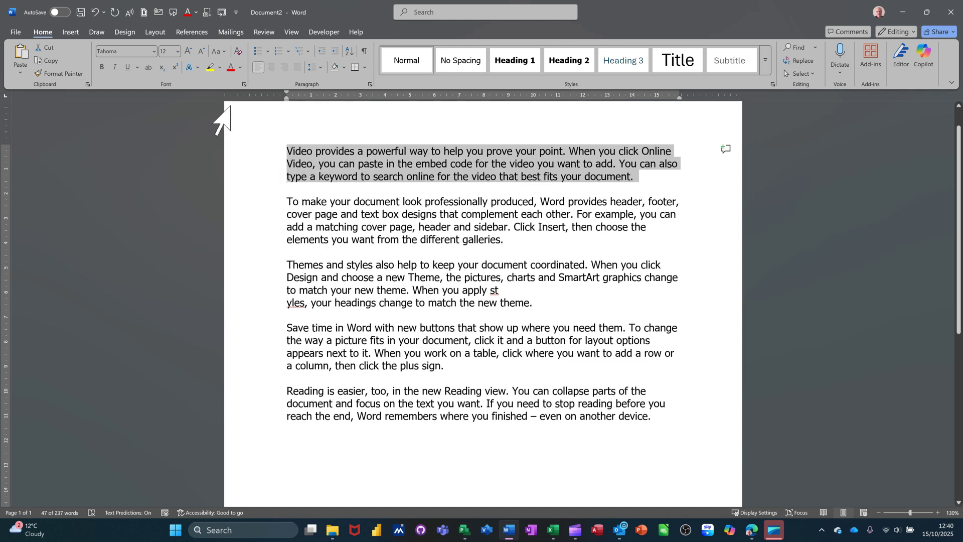
Step: Colour the first paragraph red and paste a copy of it below the fifth paragraph
click(231, 67)
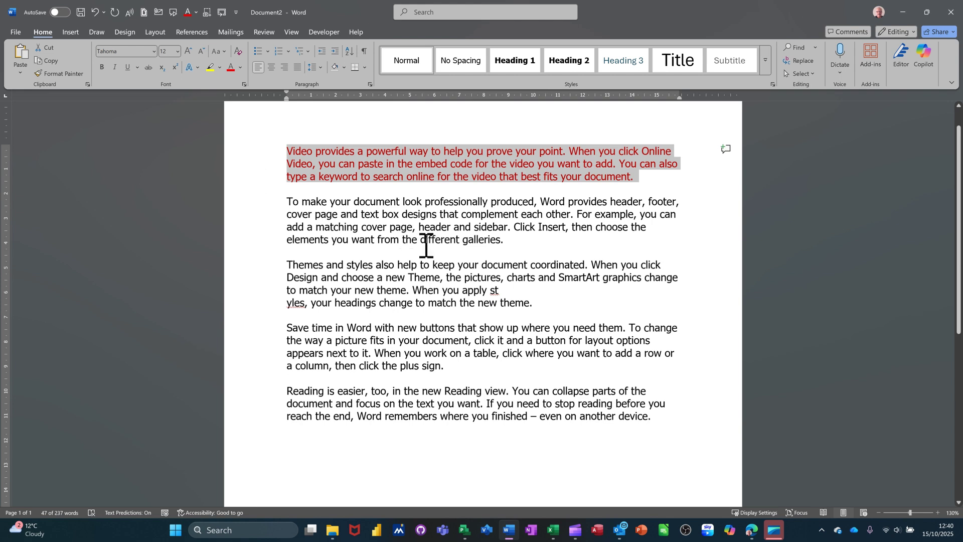
key(ctrl+c)
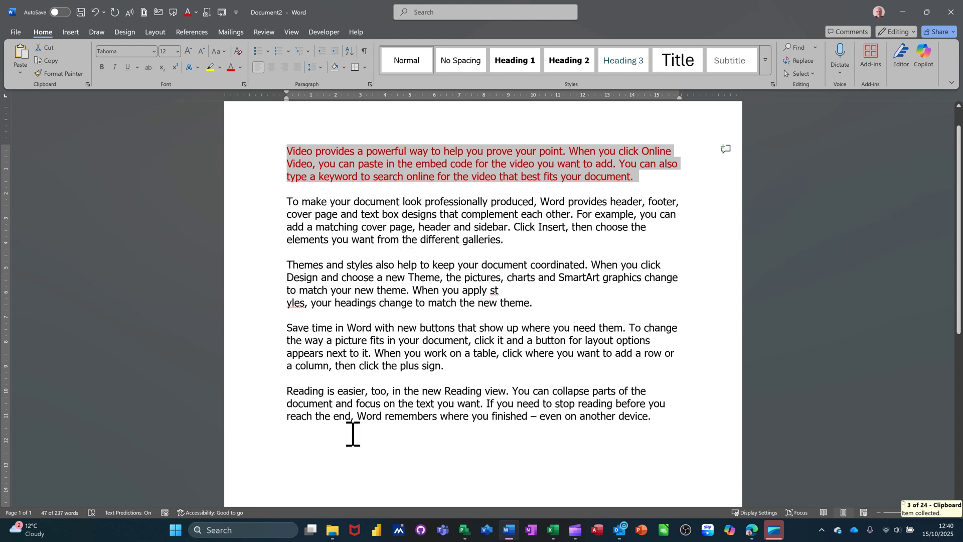
click(360, 446)
key(Return)
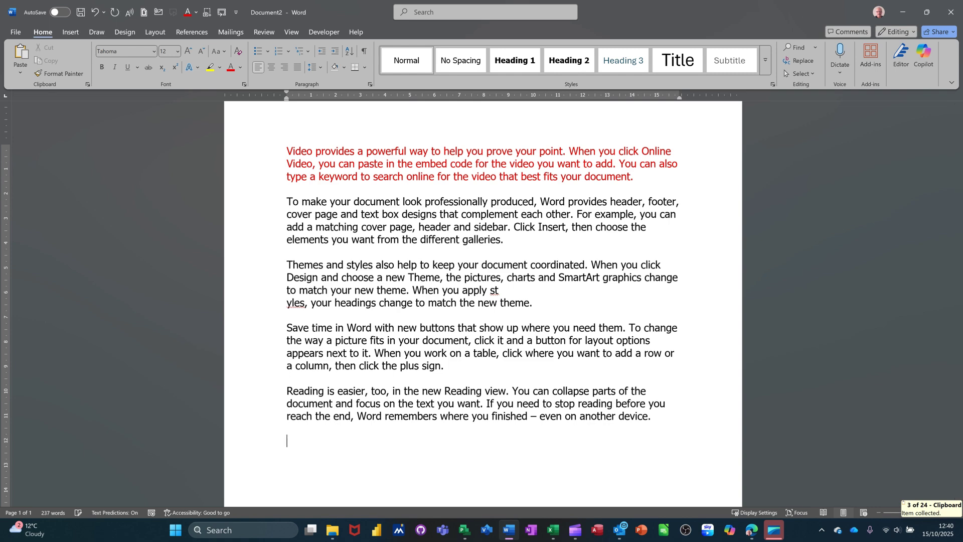
key(ctrl+v)
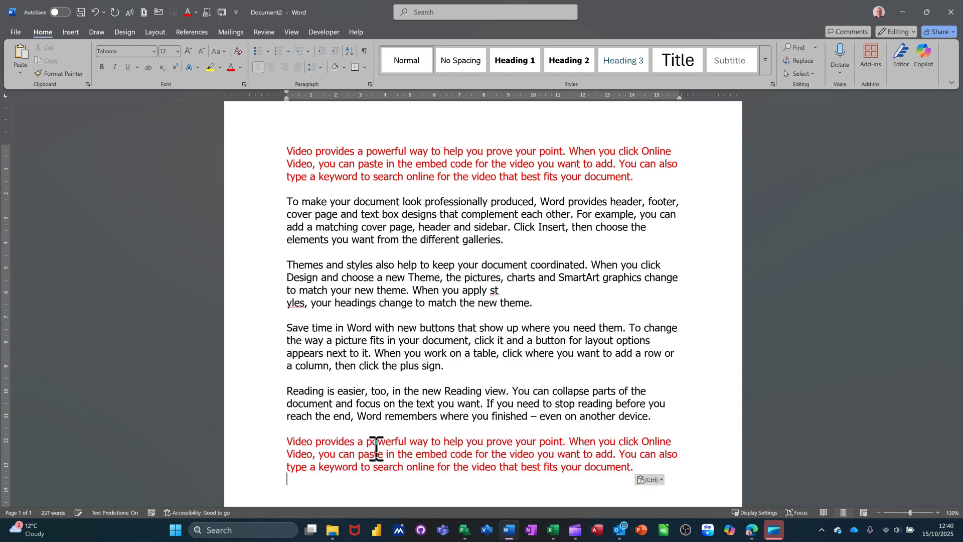
scroll(460, 284, down, 2)
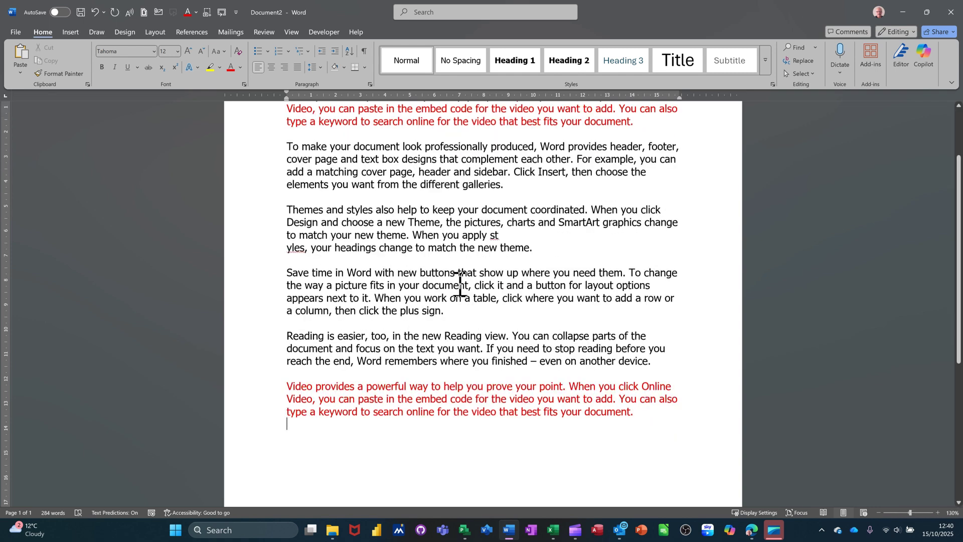
Step: Colour the second paragraph light blue from the Font Color palette and copy it
double_click(261, 155)
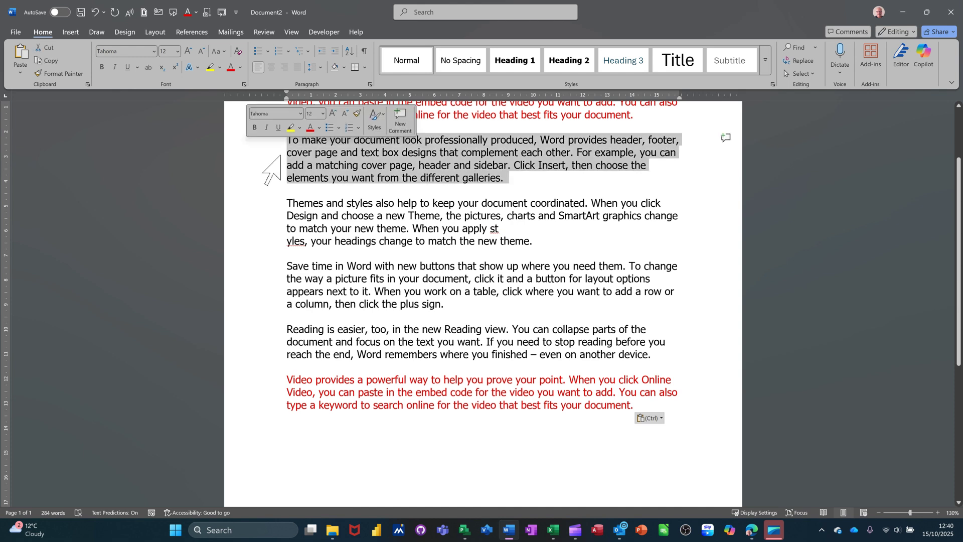
click(240, 67)
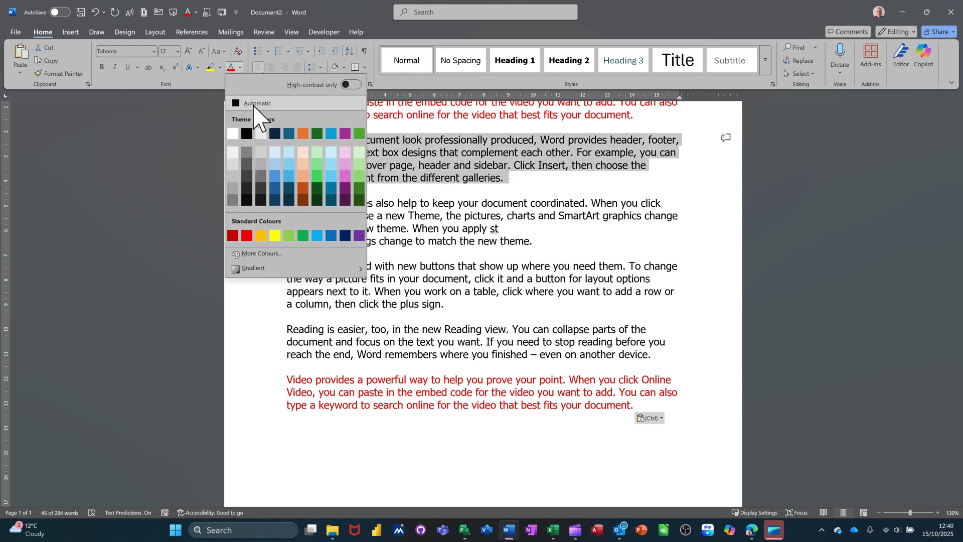
click(271, 179)
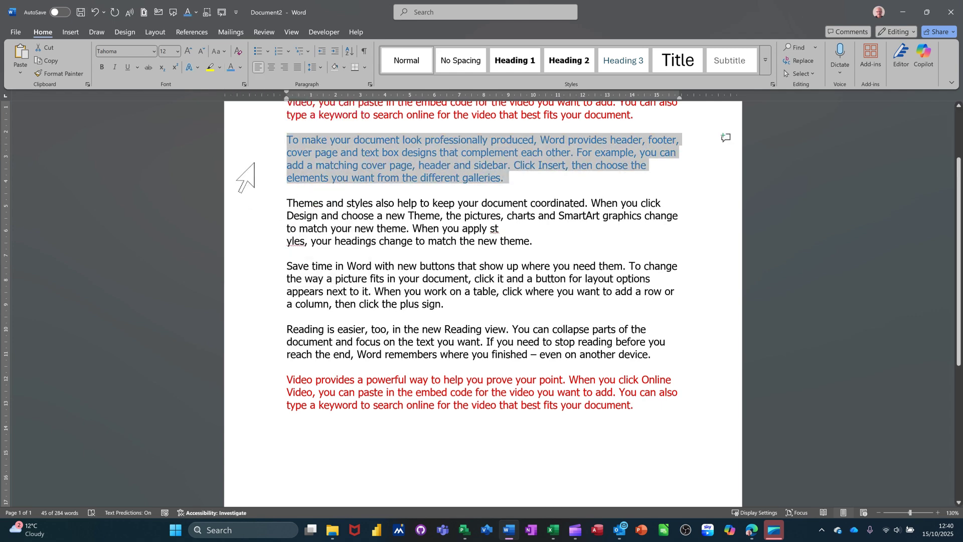
key(ctrl+c)
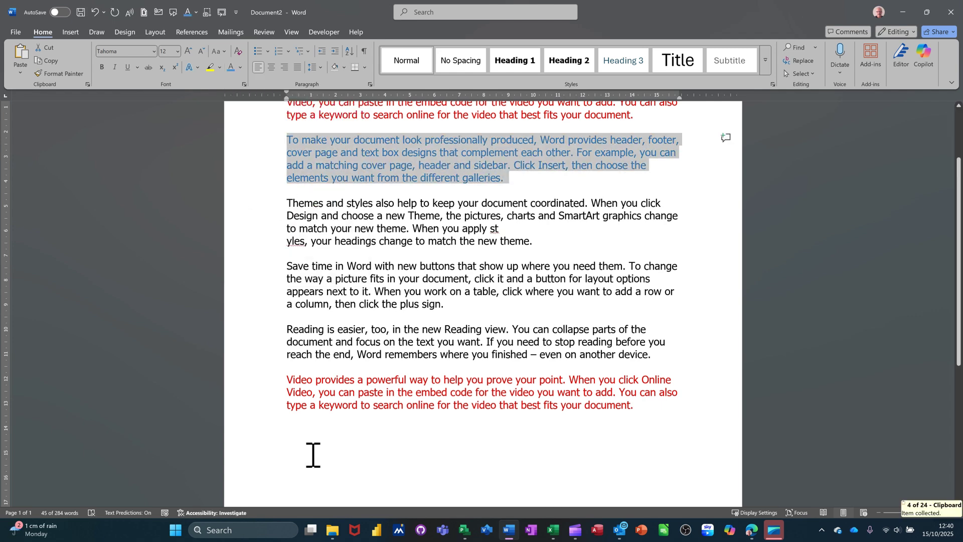
Step: Paste the blue paragraph at the end of the document, after the red copy
click(308, 445)
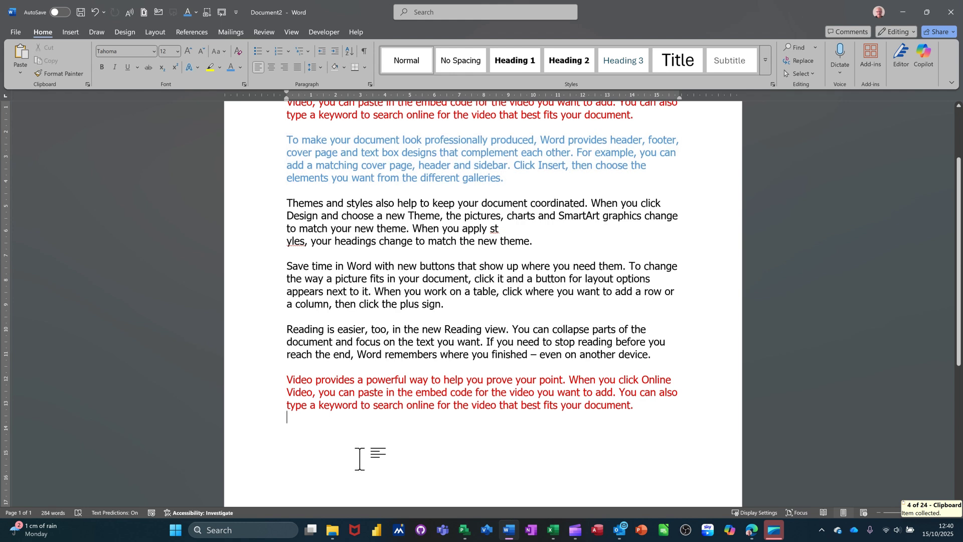
key(ctrl+v)
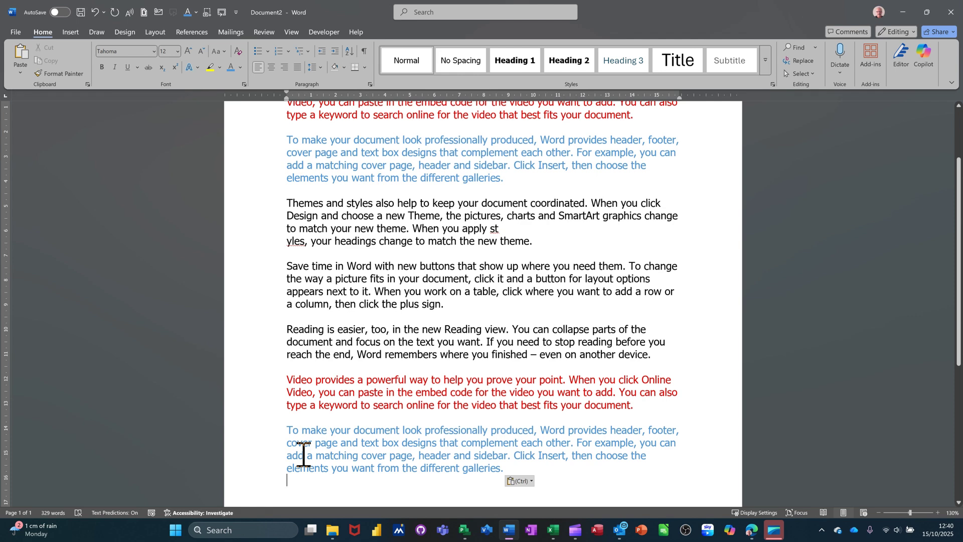
double_click(248, 380)
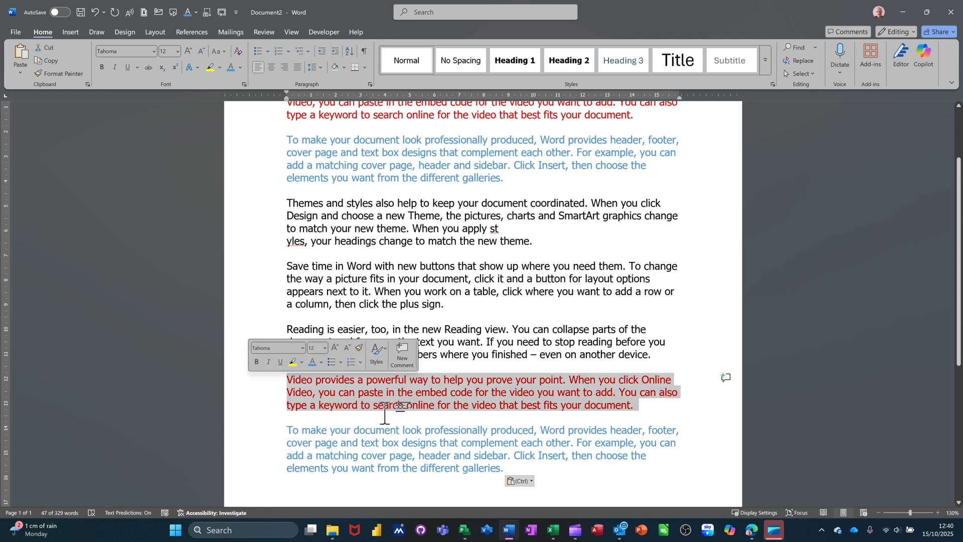
click(350, 441)
scroll(351, 440, down, 1)
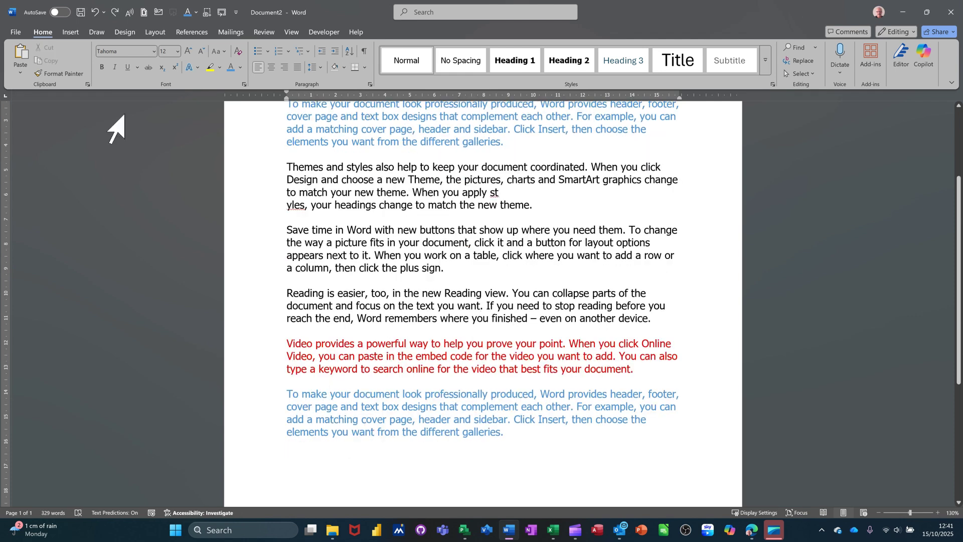
Step: Show the Clipboard pane, clear it, and collect the red Video provides paragraph
click(87, 85)
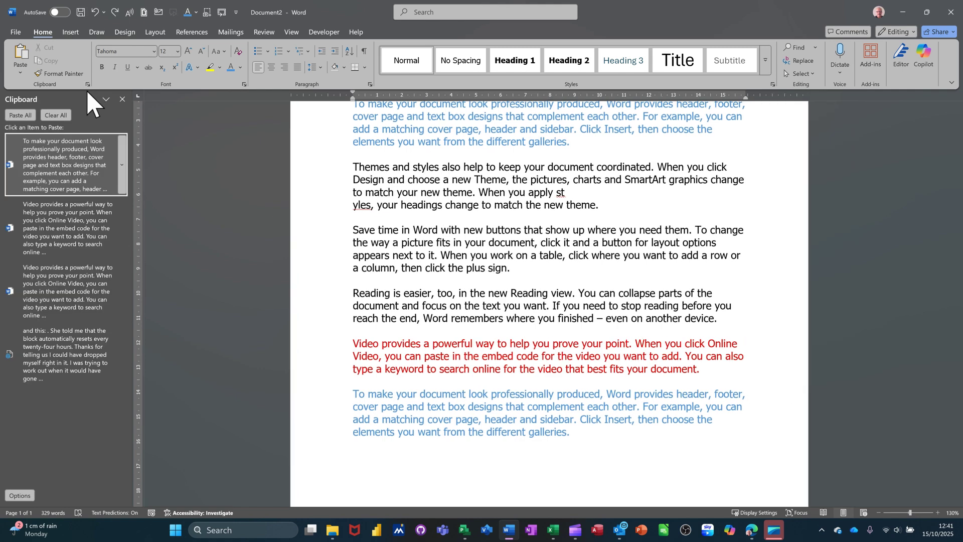
click(55, 115)
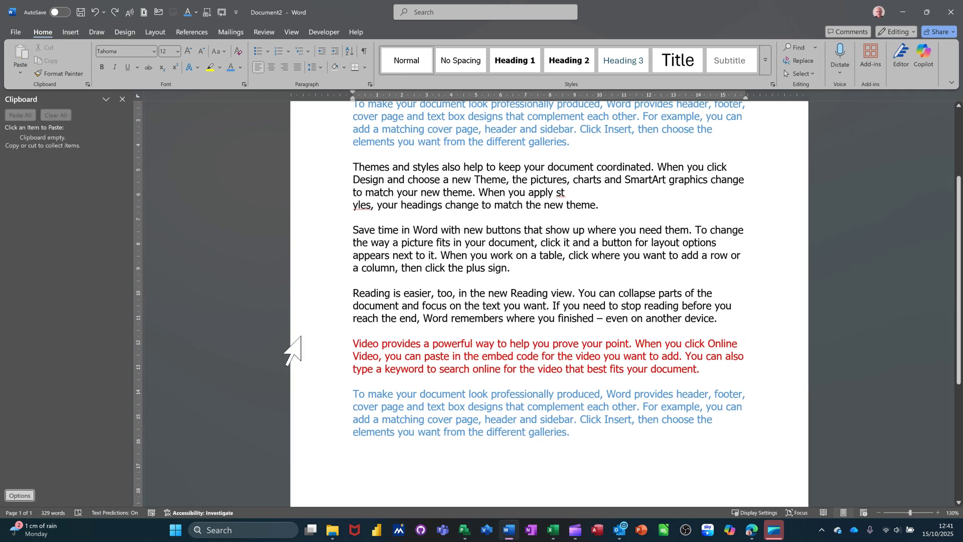
double_click(319, 352)
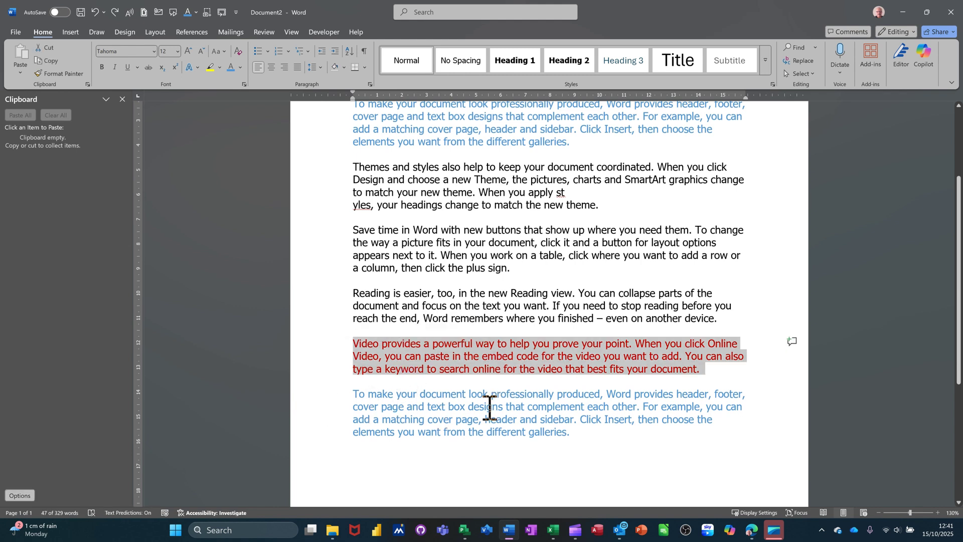
key(ctrl+c)
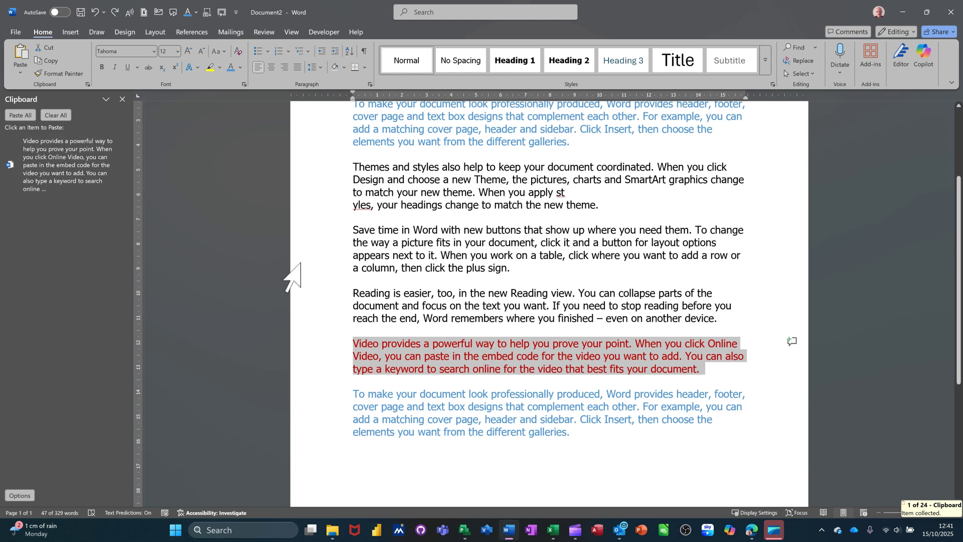
Step: Collect the Save time and To make your document paragraphs as second and third clipboard items
double_click(339, 247)
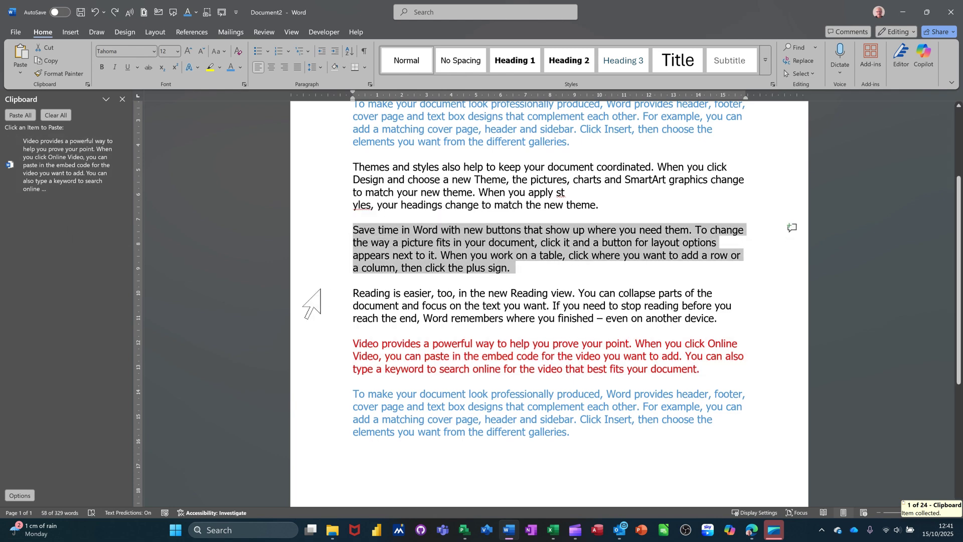
key(ctrl+c)
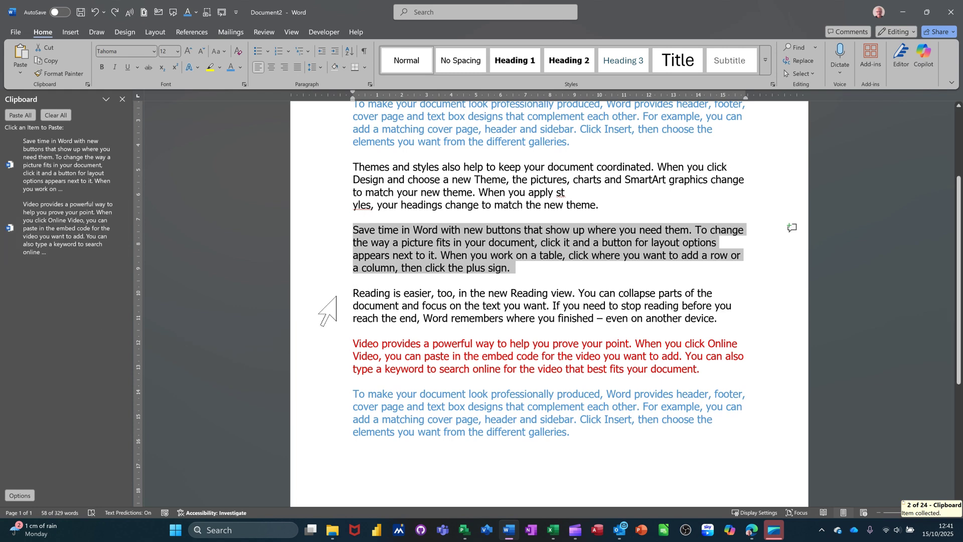
double_click(325, 122)
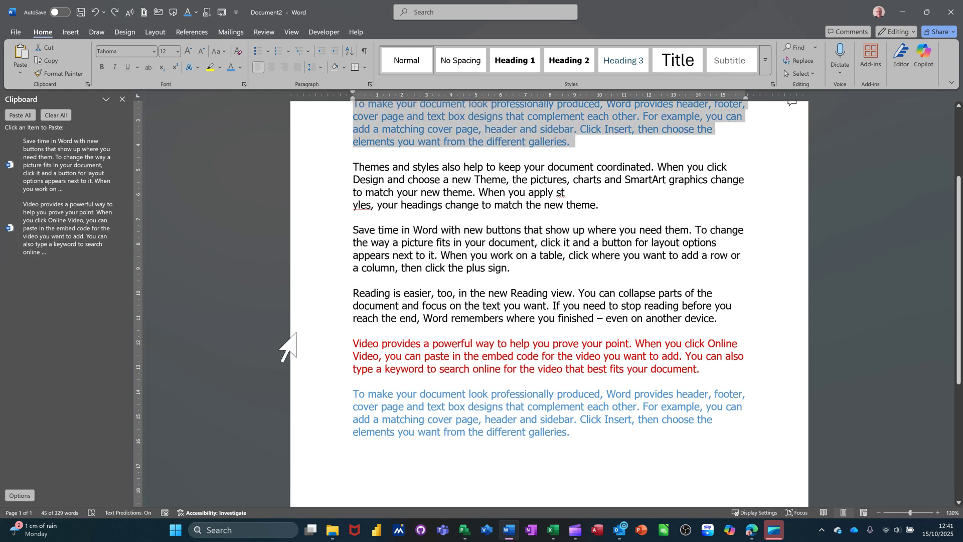
key(ctrl+c)
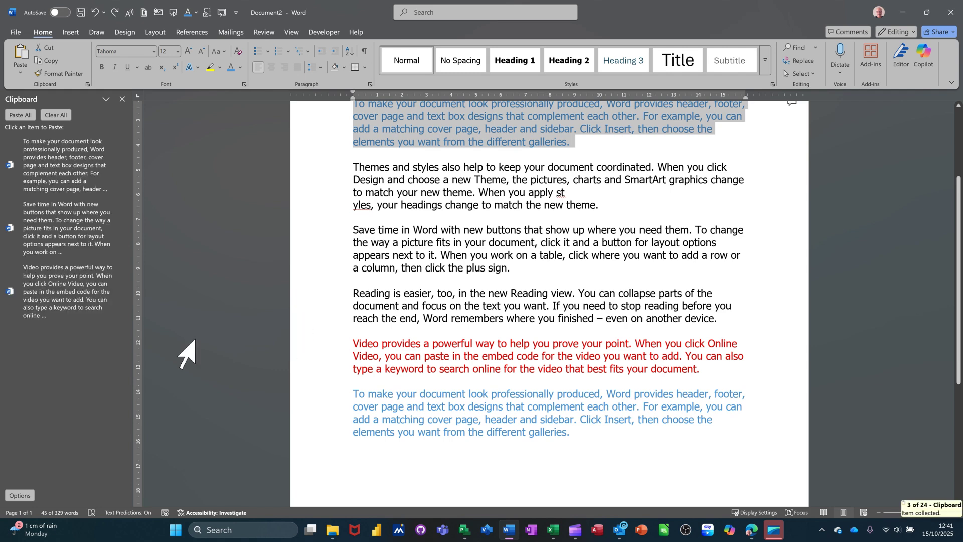
scroll(398, 441, down, 3)
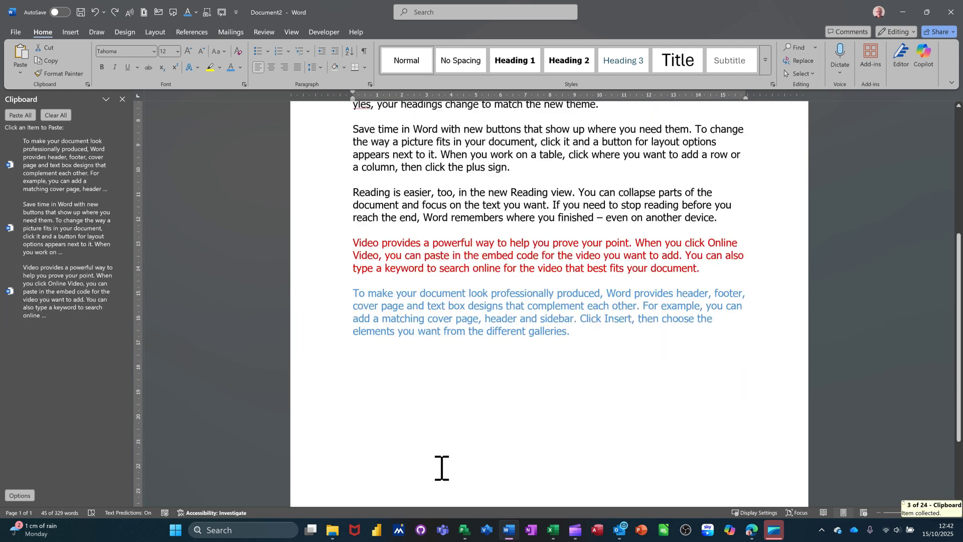
scroll(441, 458, down, 2)
scroll(428, 444, down, 2)
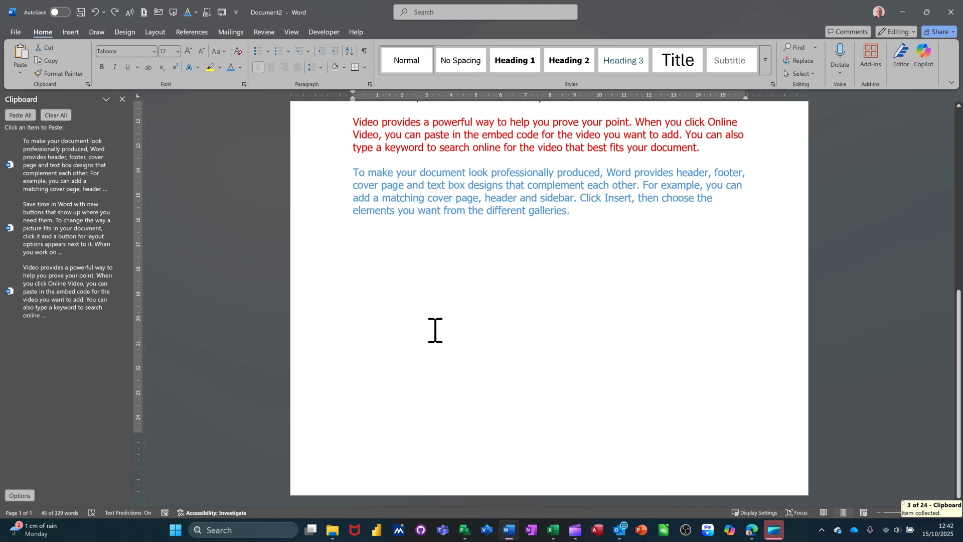
Step: Create a new blank document via File > New
key(alt+f)
key(n)
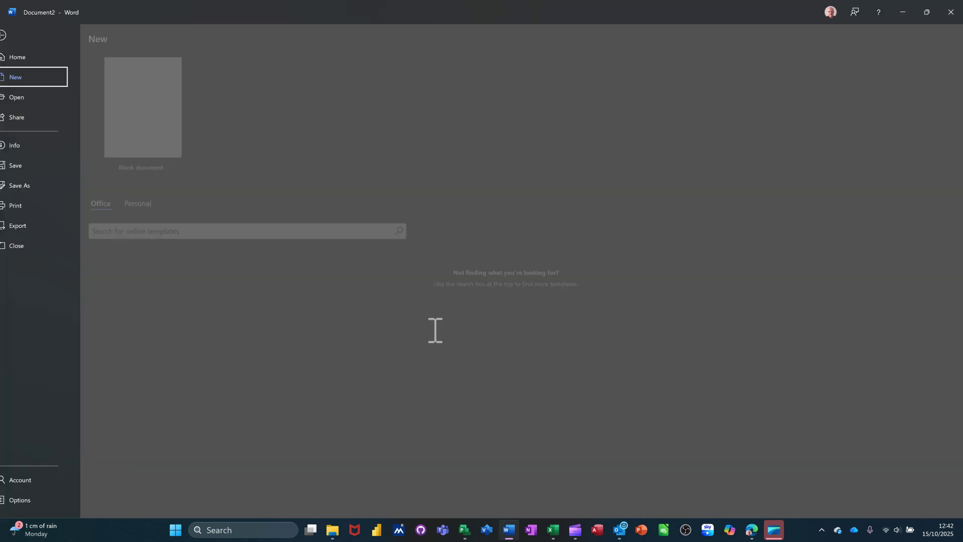
click(162, 111)
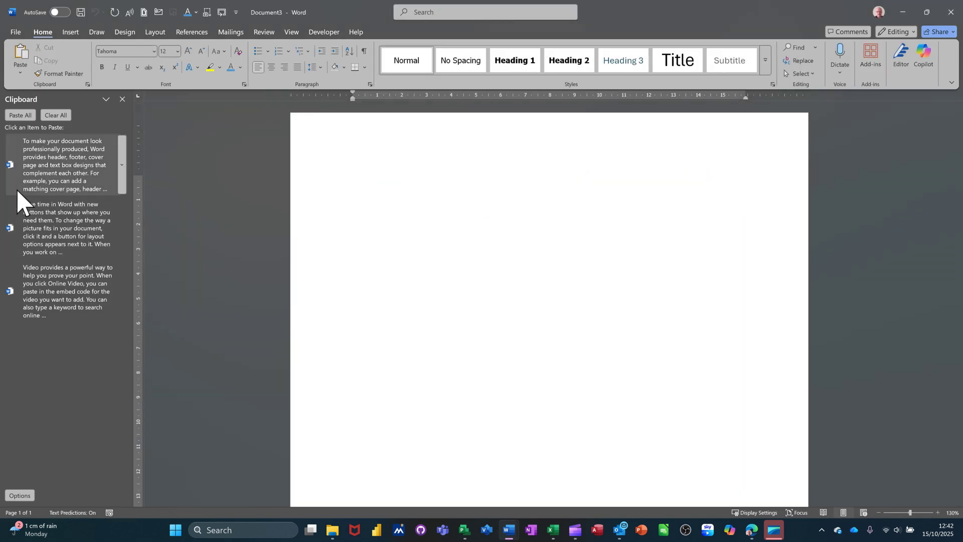
Step: Paste the To make your document, Save time and Video provides items from the Clipboard pane in turn
click(51, 180)
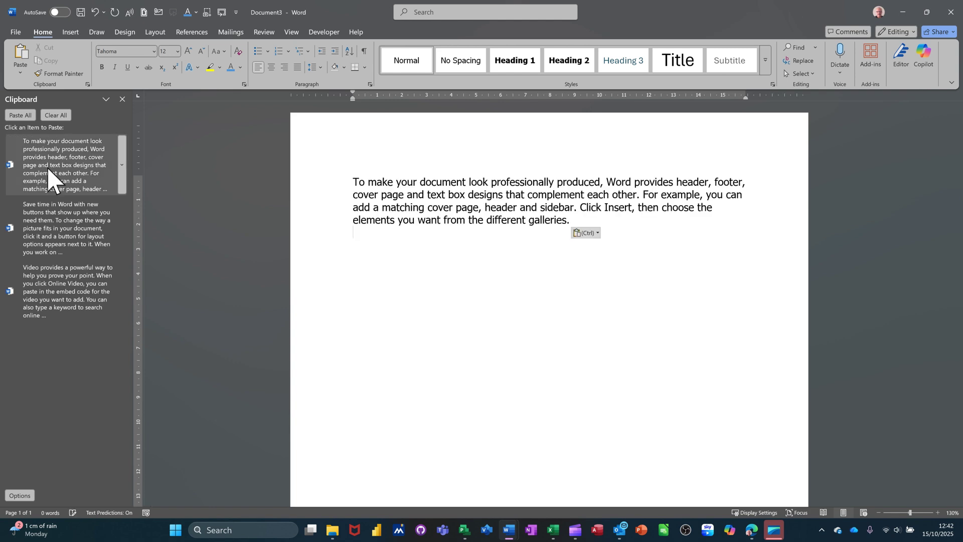
click(49, 234)
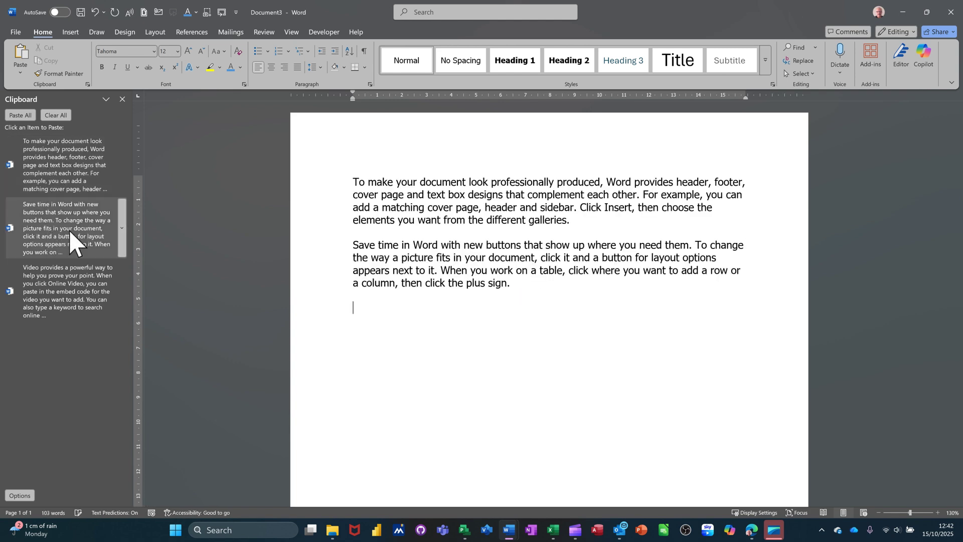
click(76, 304)
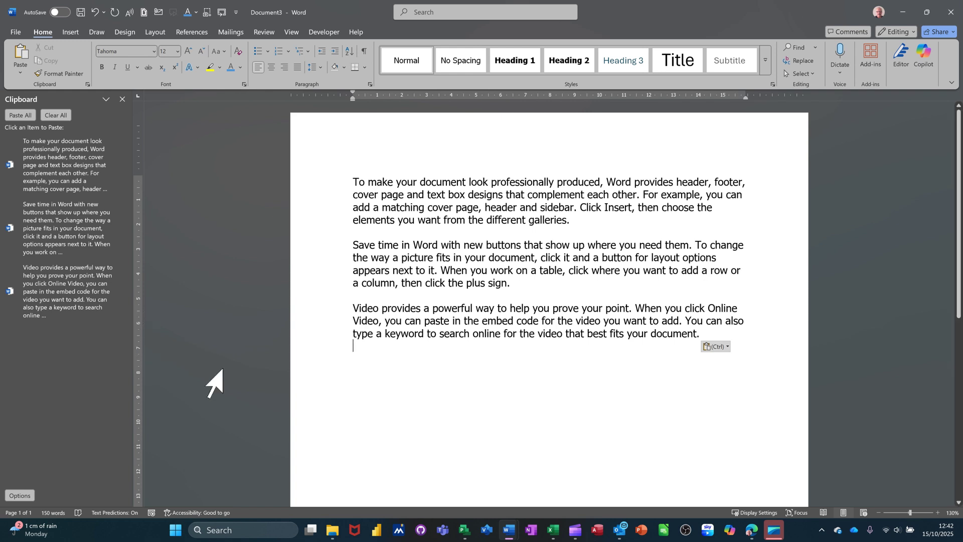
Step: Cut the Video provides paragraph and create another blank document
double_click(314, 316)
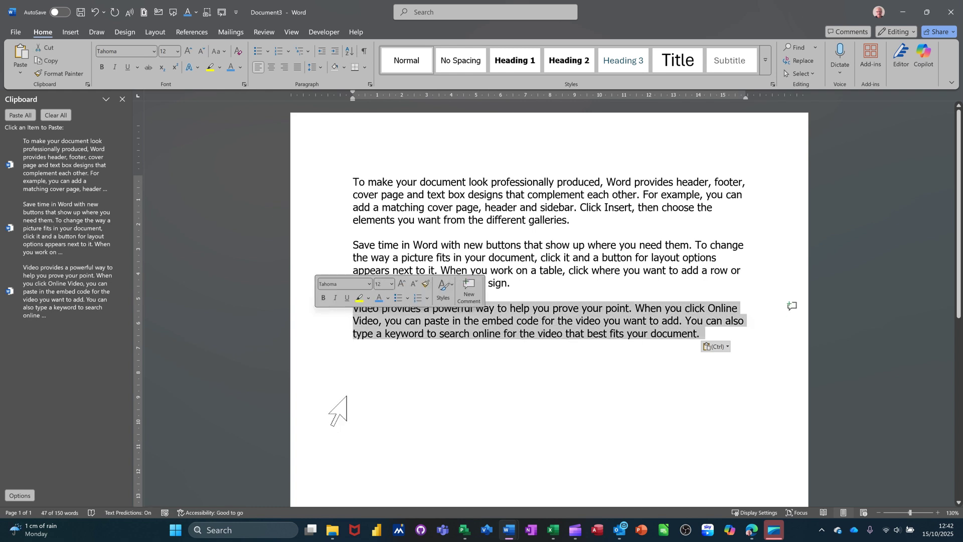
key(ctrl+x)
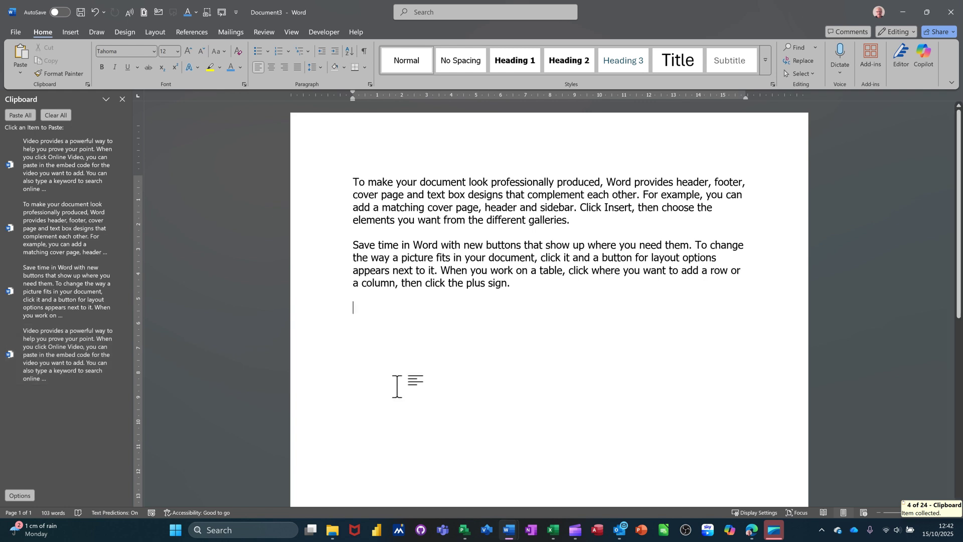
key(alt+f)
key(n)
click(188, 155)
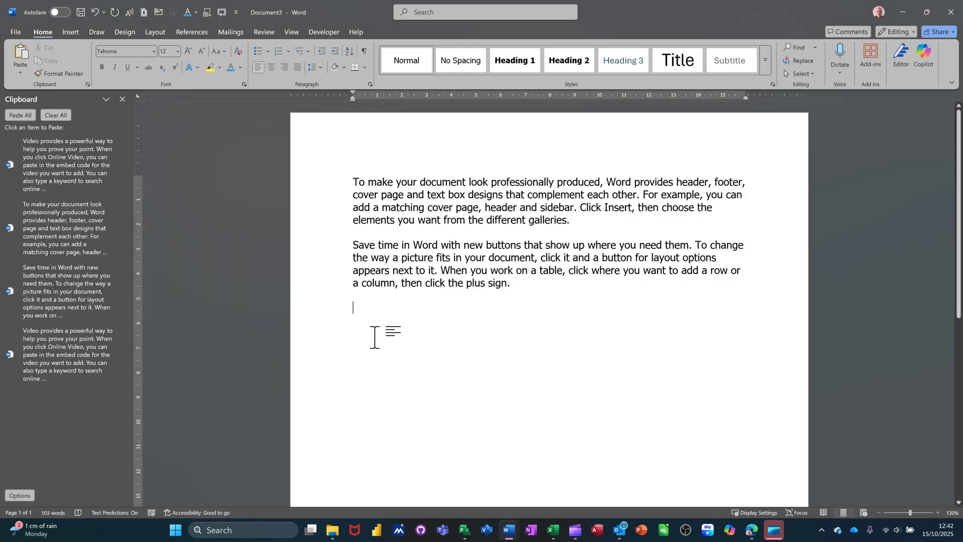
Step: Paste the Video provides item into the new document and close the Clipboard pane
click(28, 355)
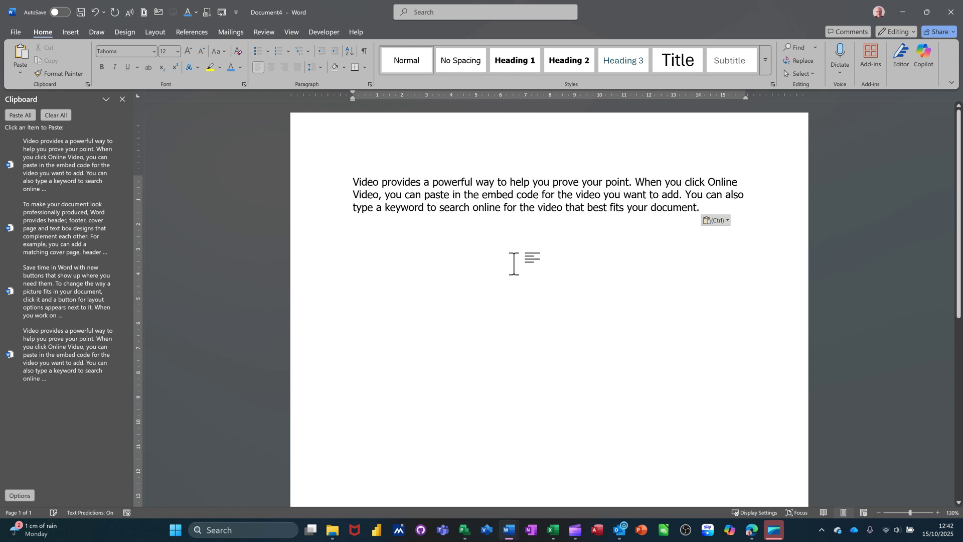
click(123, 99)
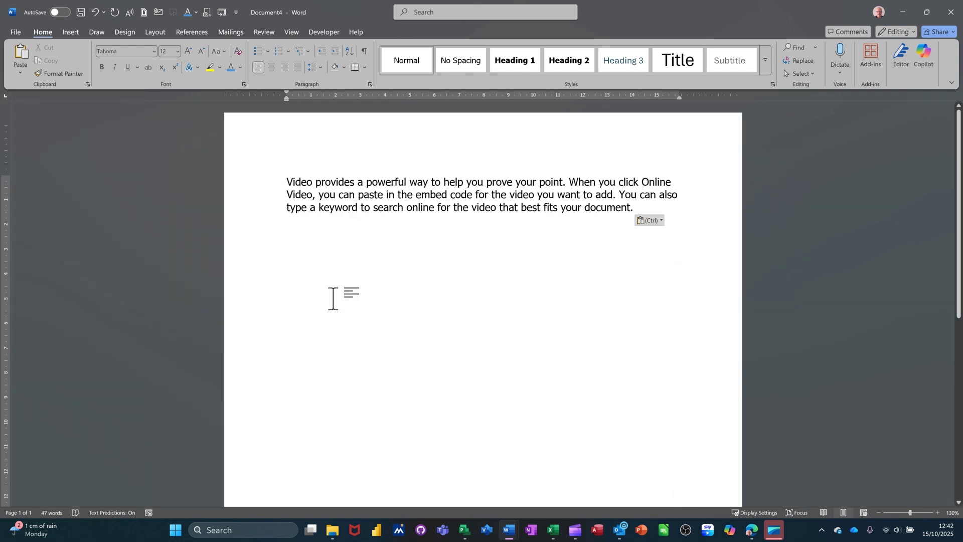
Step: Create a third blank document and paste only the To make your document item from the Clipboard pane
key(alt+f)
key(n)
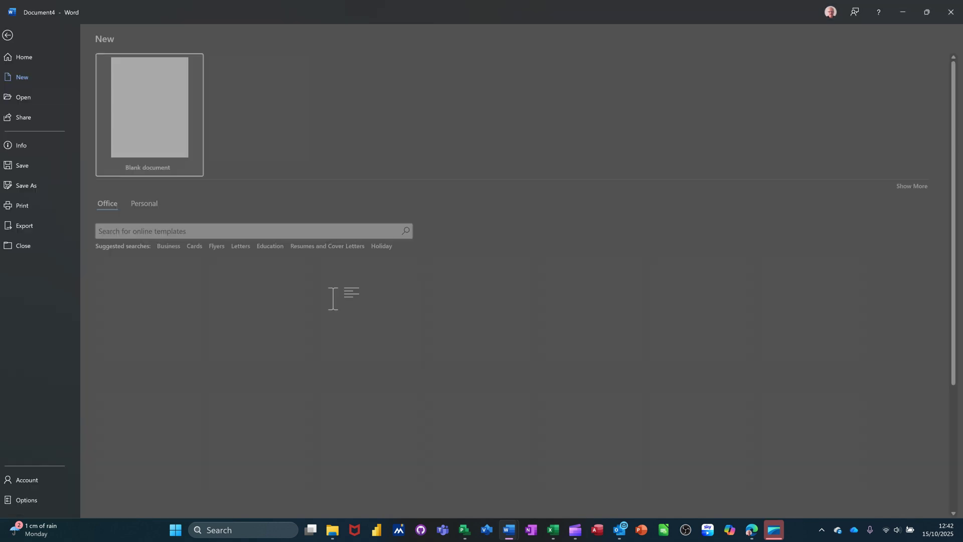
click(145, 126)
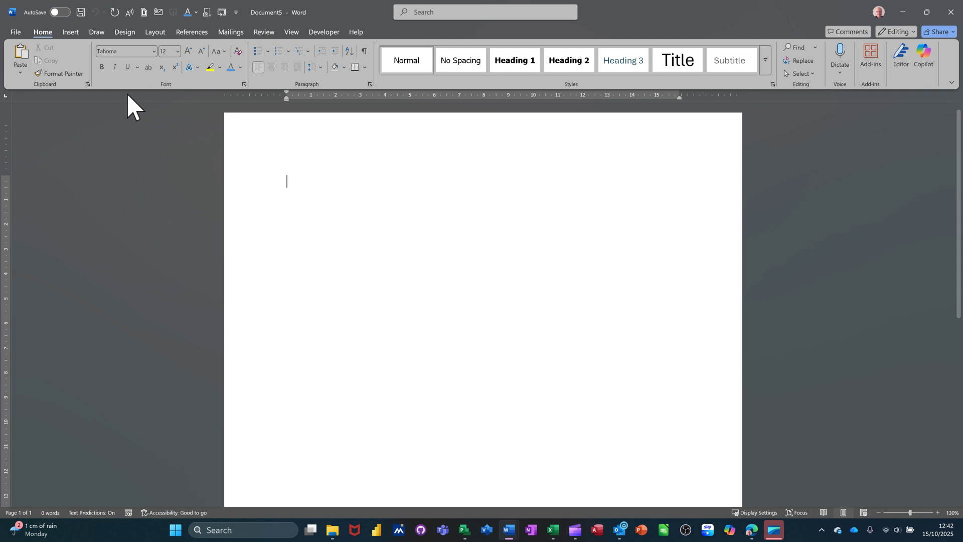
click(89, 86)
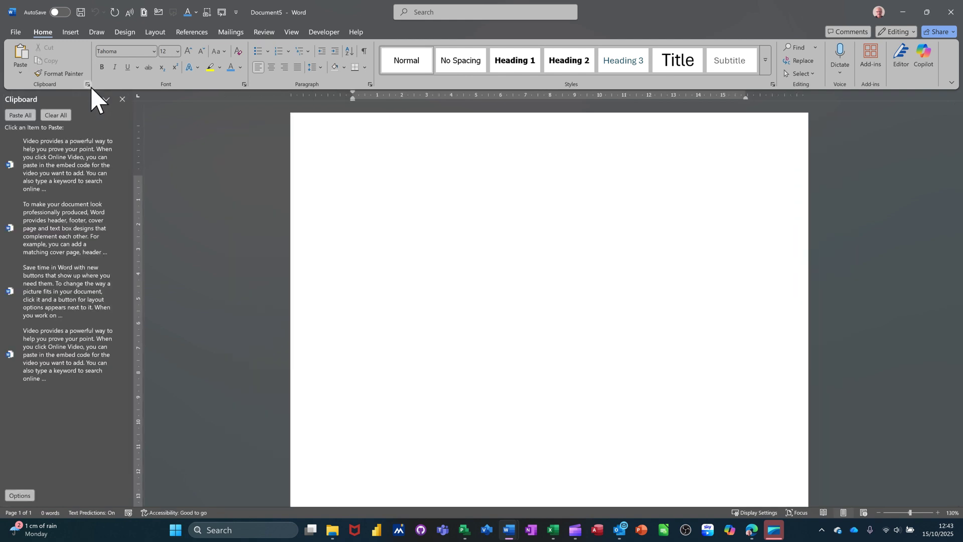
click(61, 248)
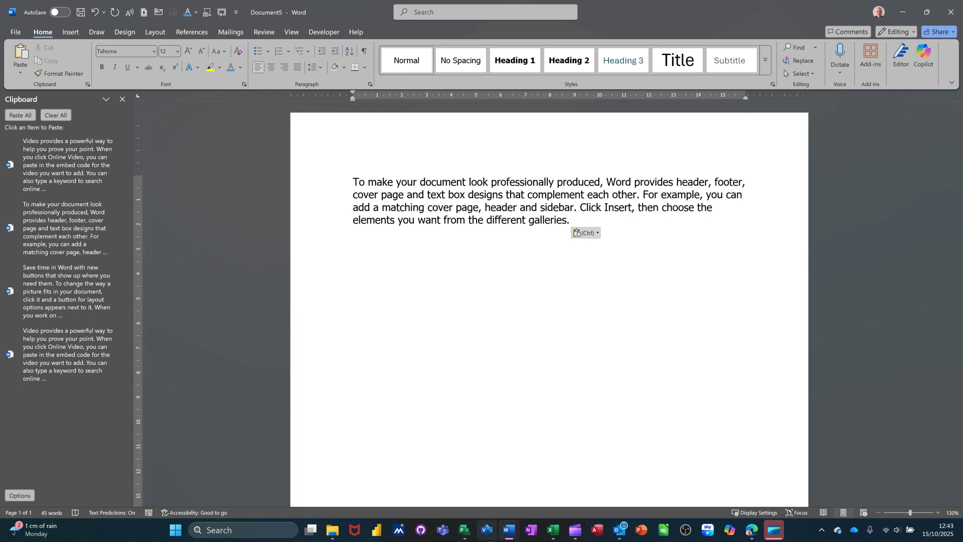
Step: Start a new Excel workbook and paste the To make your document paragraph into A1
middle_click(553, 531)
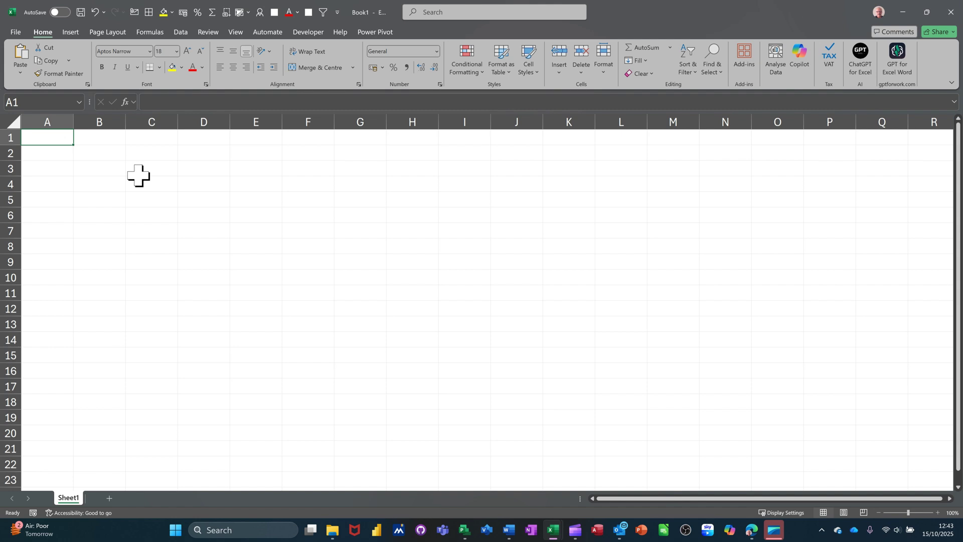
key(ctrl+v)
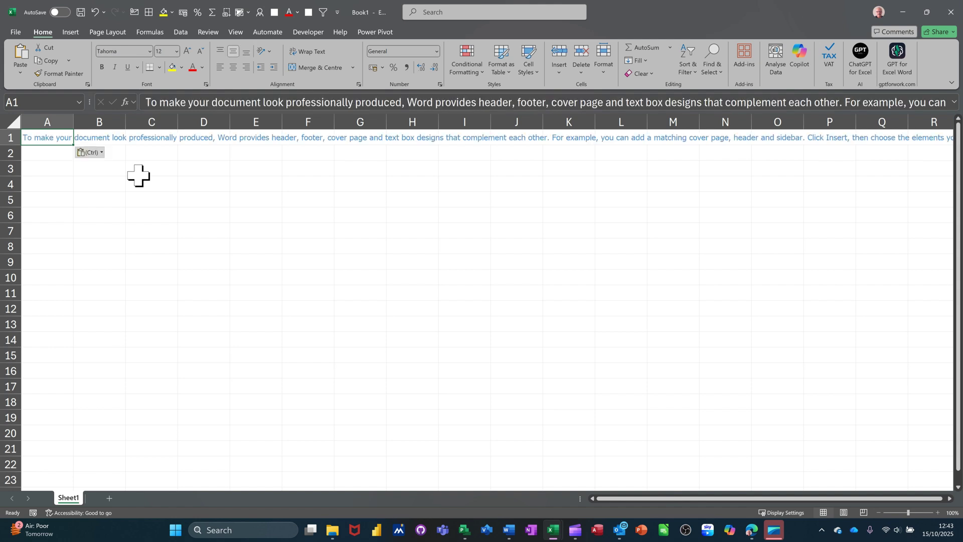
click(118, 198)
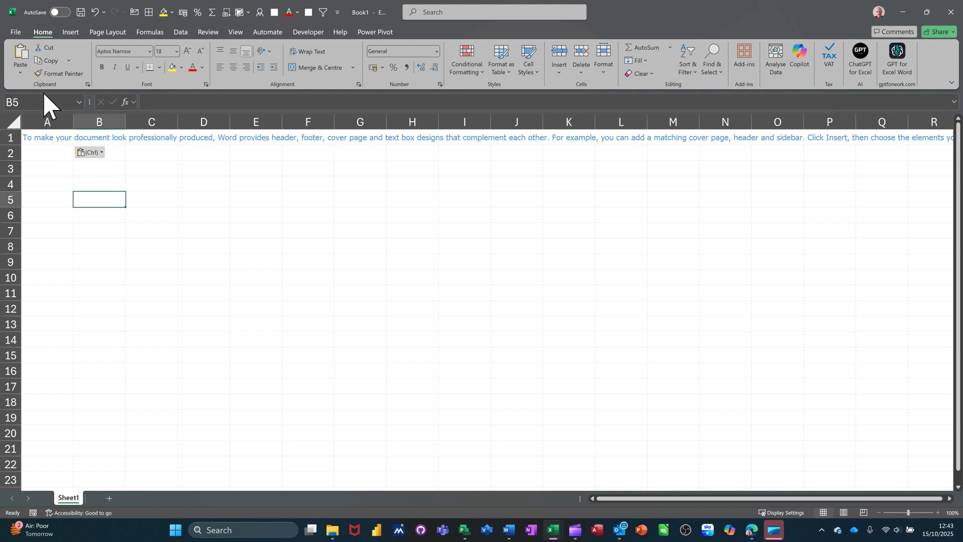
Step: Paste the same paragraph into B5 from the Clipboard pane and switch back to Word
click(88, 84)
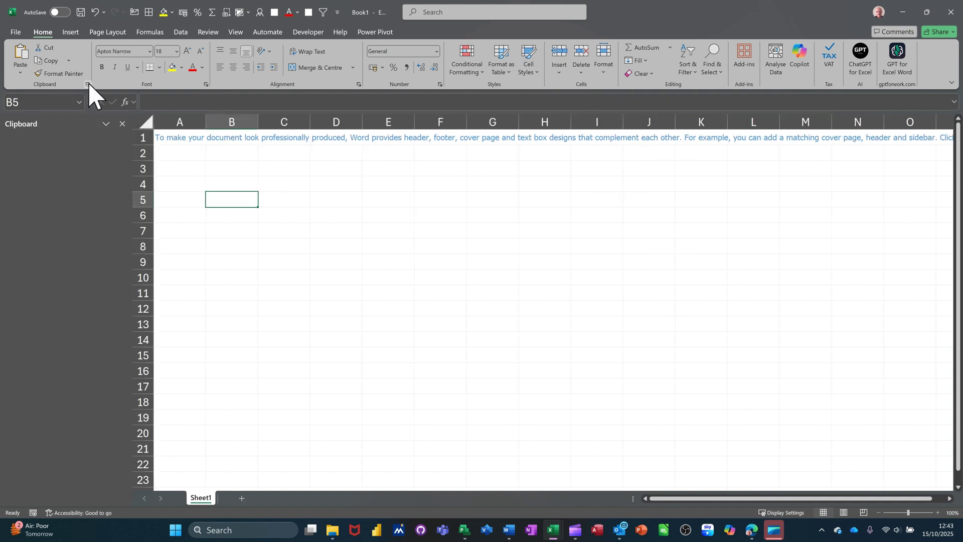
click(51, 265)
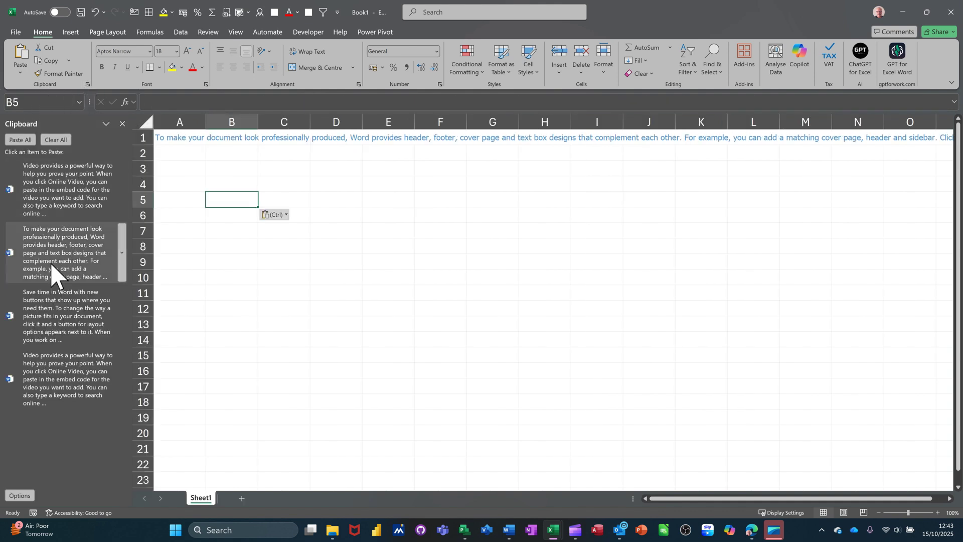
mouse_move(68, 378)
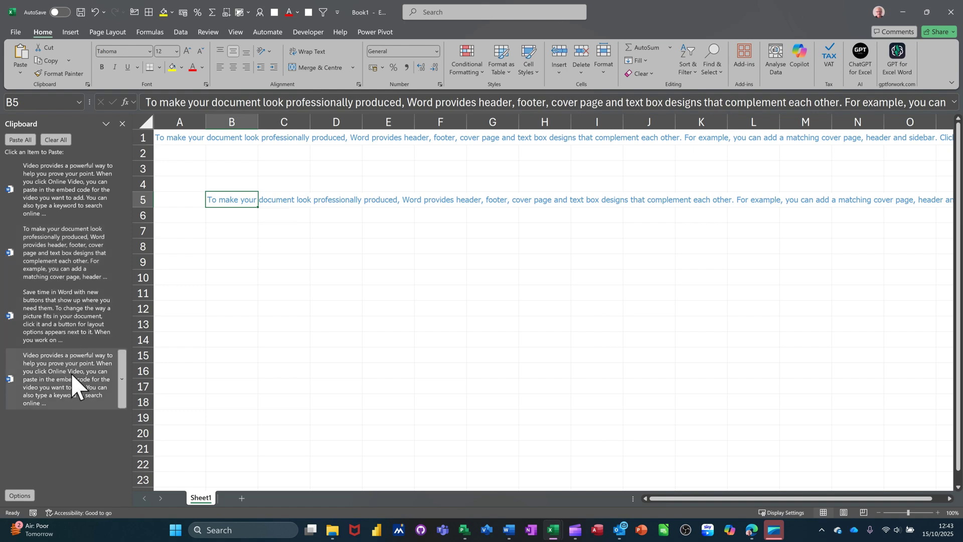
key(alt+Tab)
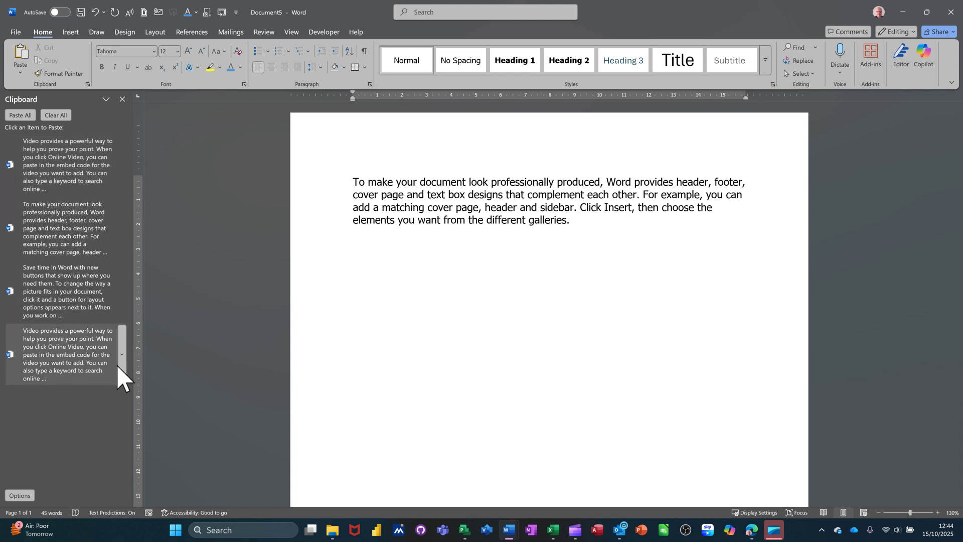
Step: Paste the Video provides item via its dropdown Paste option beneath the To make your document paragraph
click(123, 370)
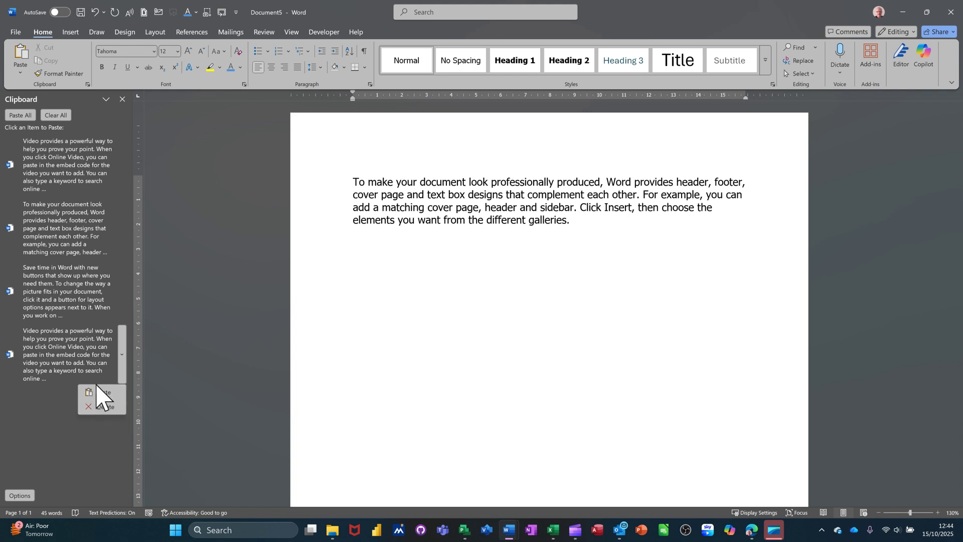
click(62, 353)
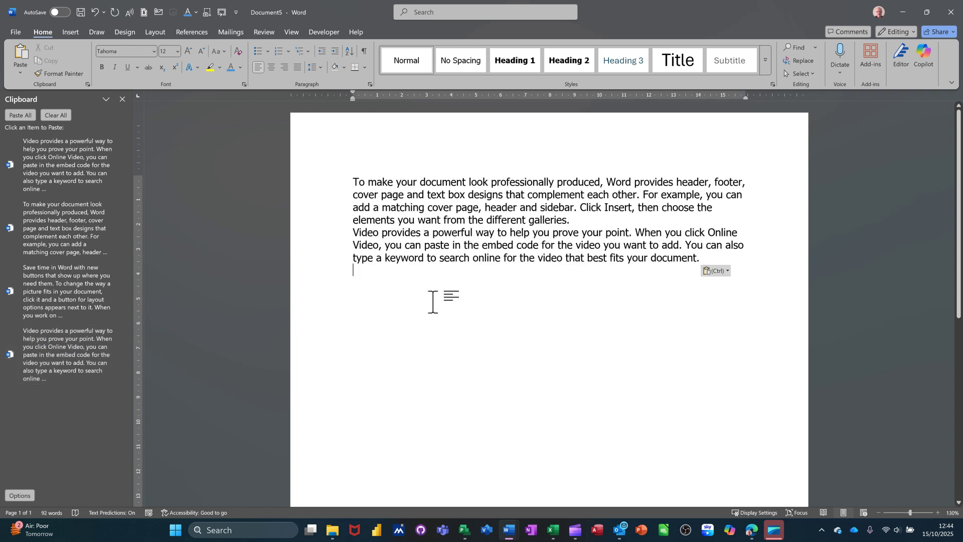